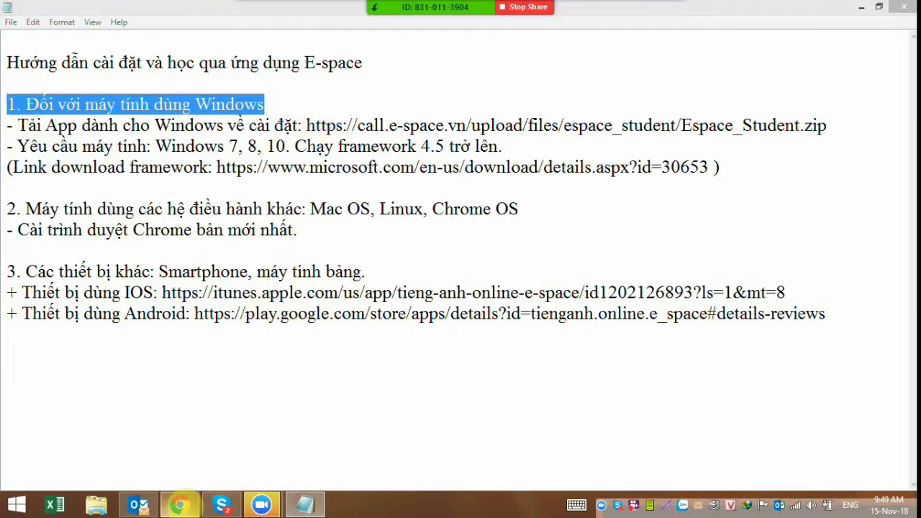
# - Open the e-space.vn website in a new Chrome window
pyautogui.click(180, 505)
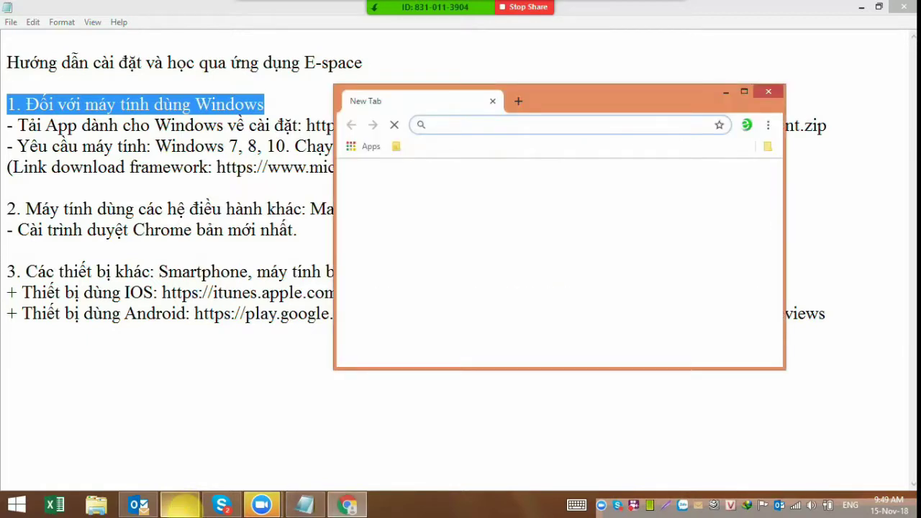
pyautogui.click(745, 91)
pyautogui.write('e')
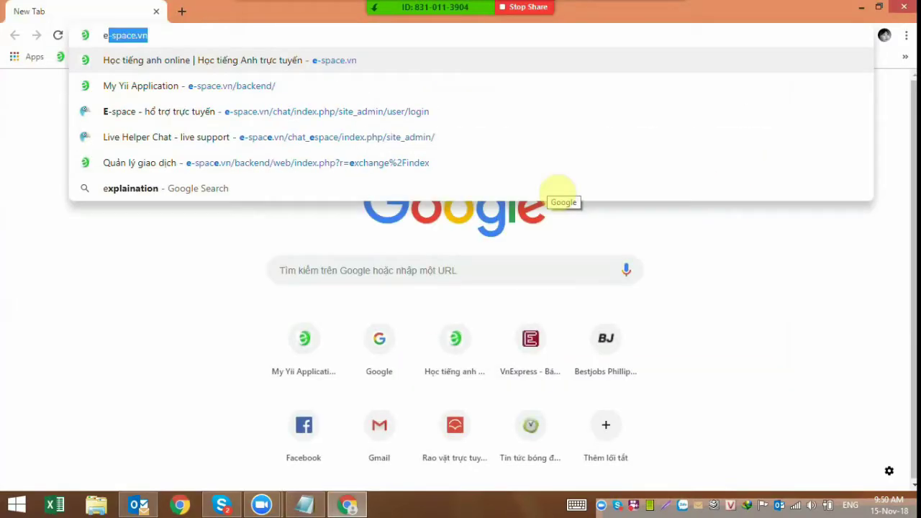
pyautogui.press('Return')
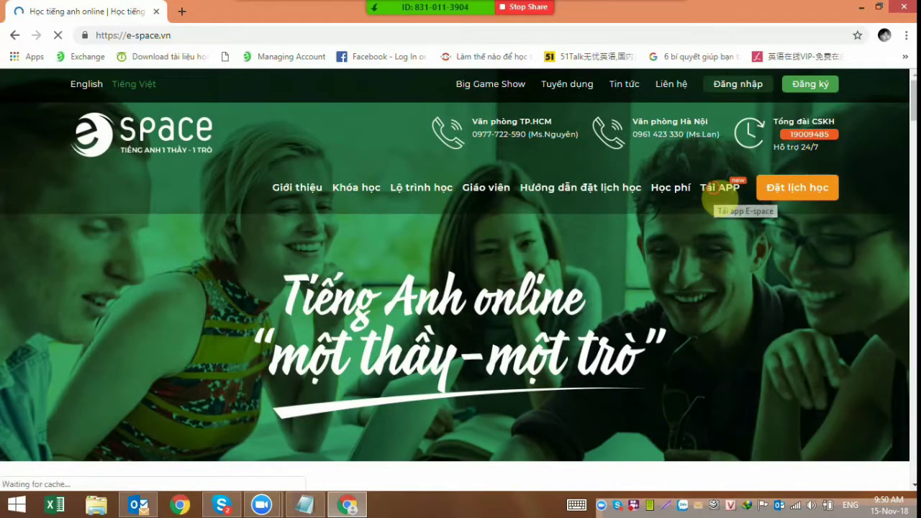
# - Download the Windows app as Espace_Student (1).zip from the Tải APP section, then show the desktop
pyautogui.click(719, 202)
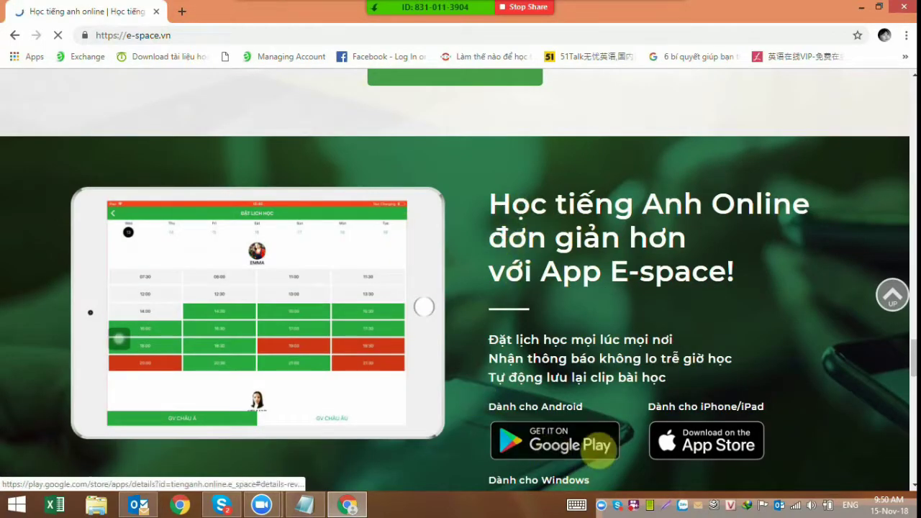
pyautogui.scroll(-2, 529, 378)
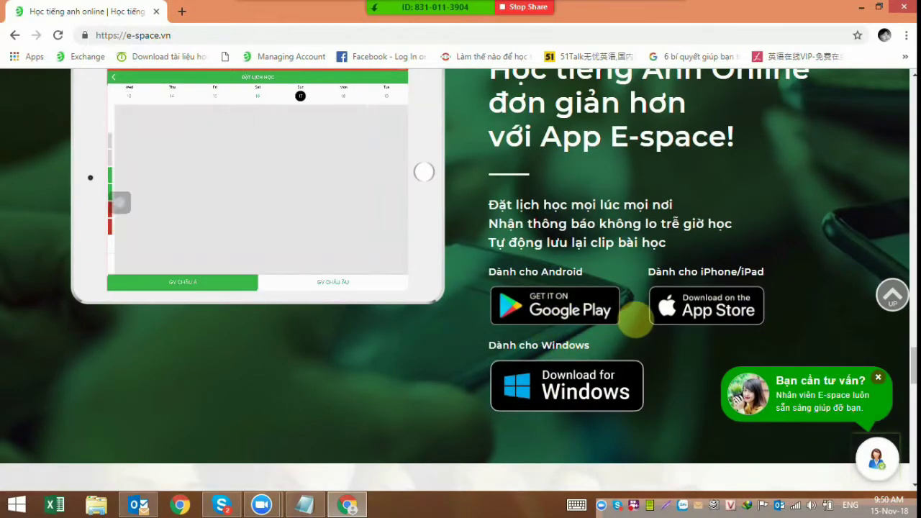
pyautogui.click(567, 375)
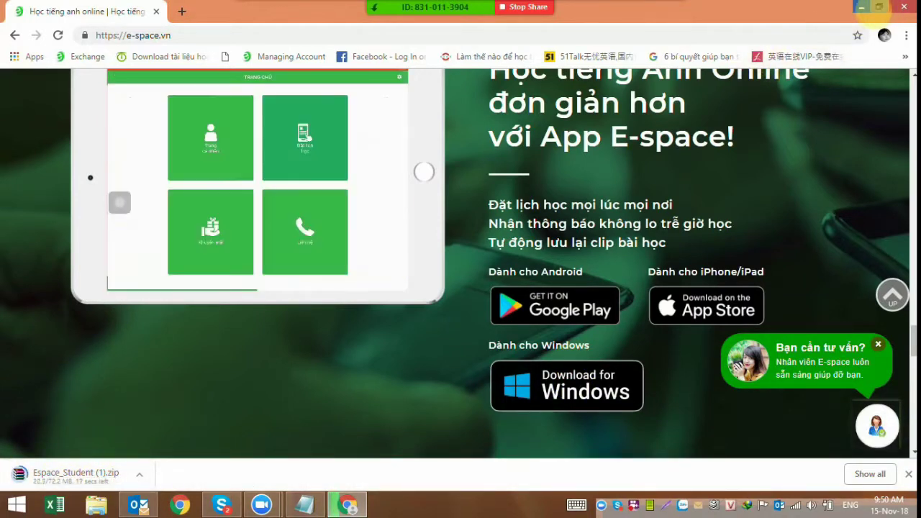
pyautogui.click(861, 6)
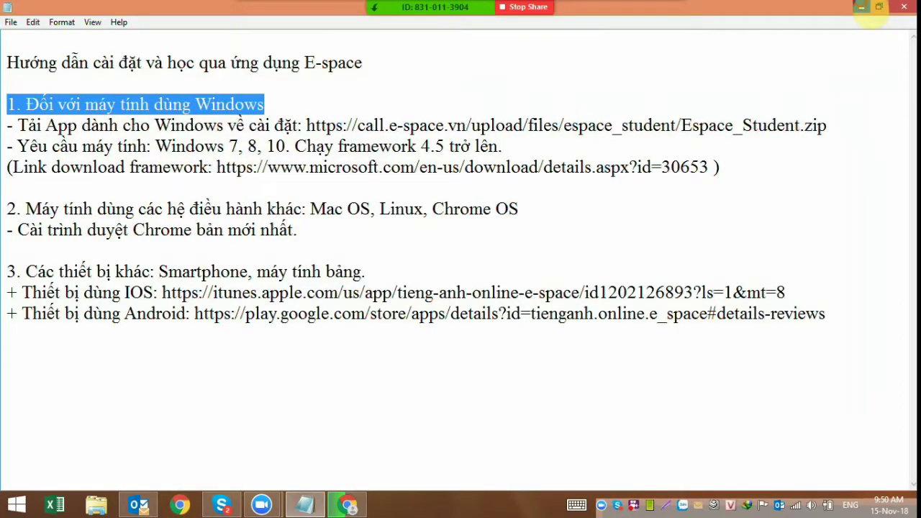
pyautogui.click(862, 6)
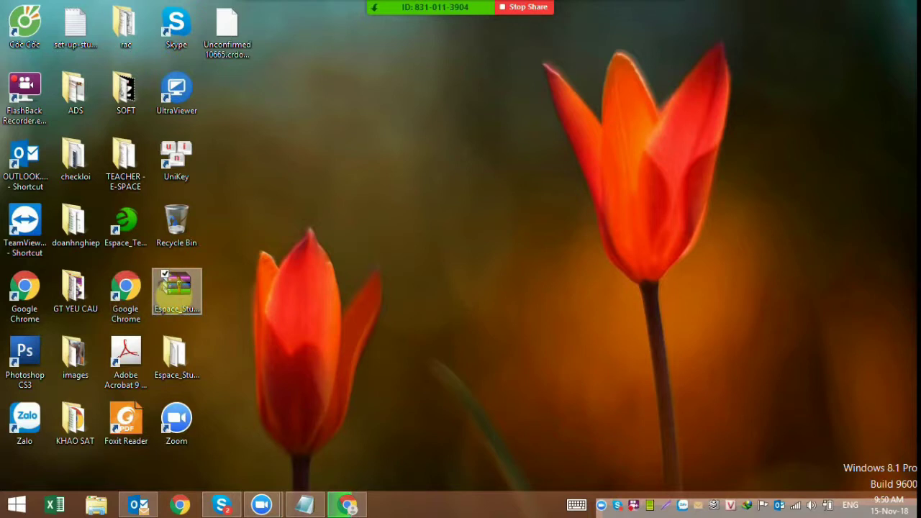
# - Extract Espace_Student.zip onto the desktop, overwriting existing files, and open the Espace_Student folder
pyautogui.rightClick(181, 315)
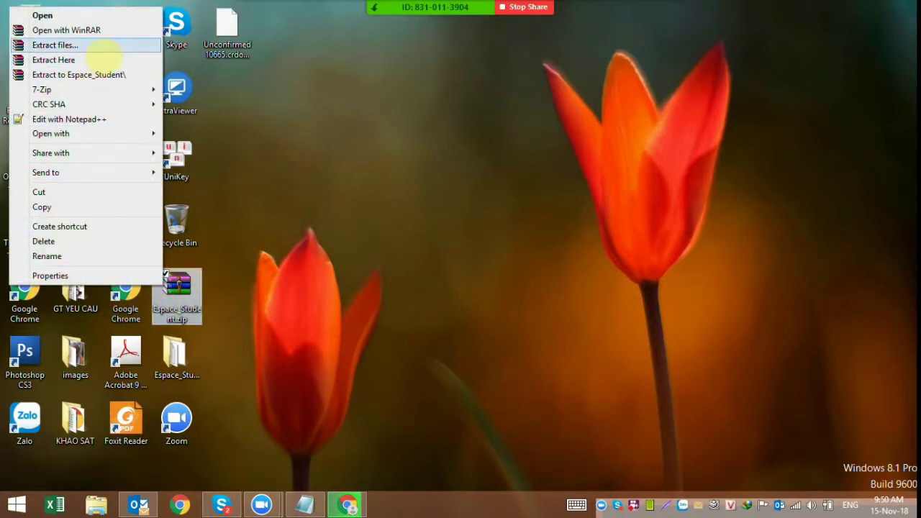
pyautogui.click(93, 60)
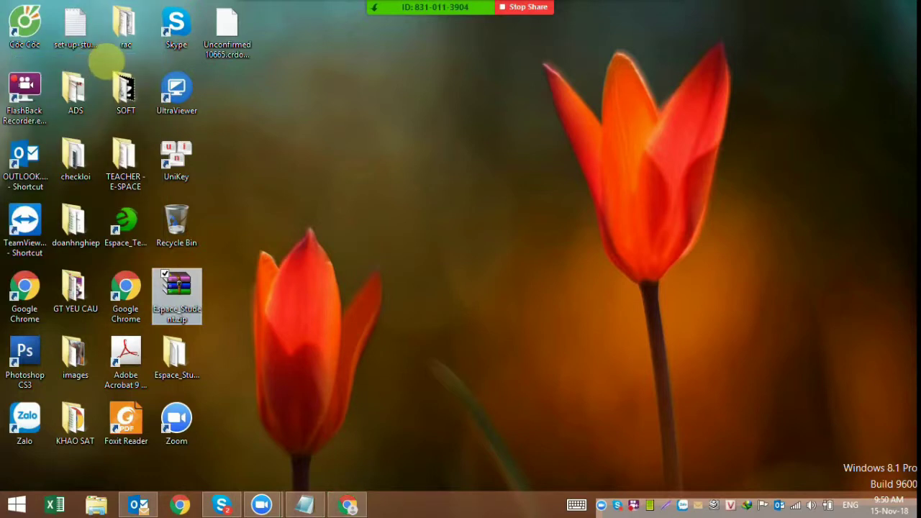
pyautogui.click(434, 323)
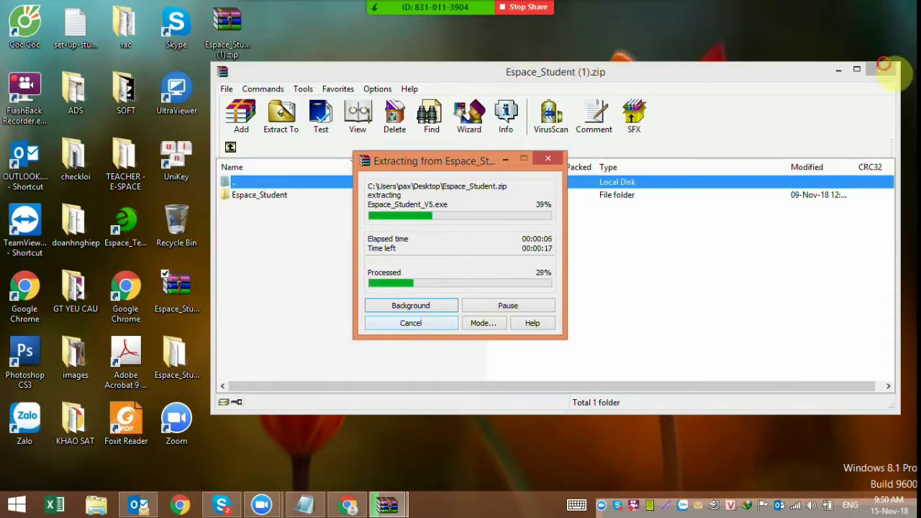
pyautogui.click(883, 68)
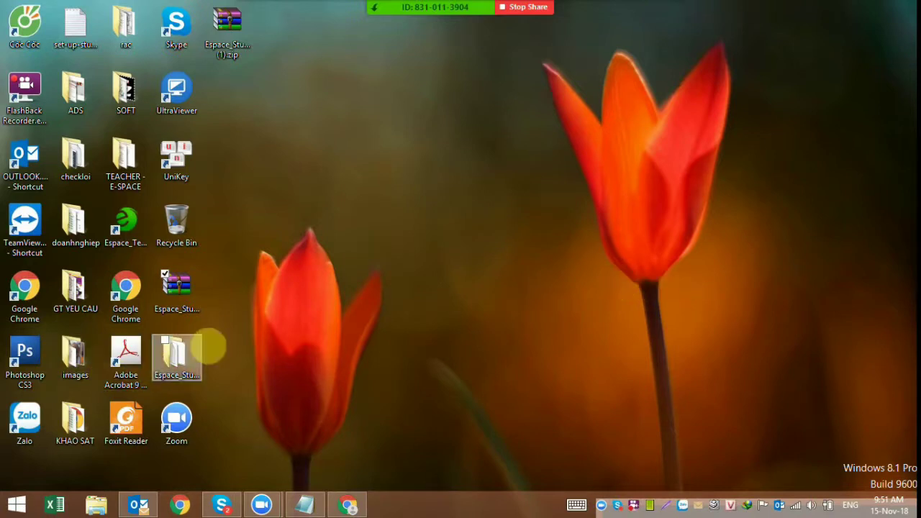
pyautogui.doubleClick(199, 357)
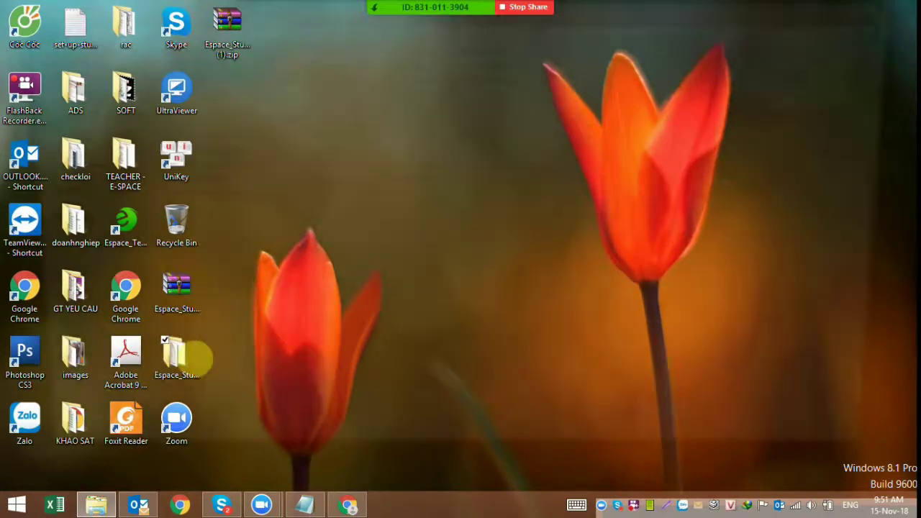
# - Read the first two install steps in HUONG_DAN_CAI_DAT.txt in Notepad, then close it
pyautogui.doubleClick(186, 168)
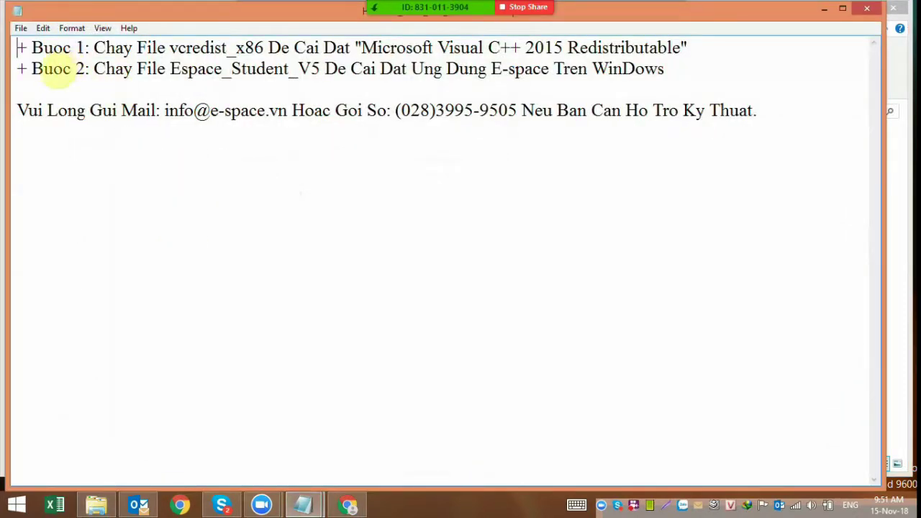
pyautogui.moveTo(63, 47); pyautogui.dragTo(152, 47)
pyautogui.moveTo(254, 29); pyautogui.dragTo(691, 47)
pyautogui.moveTo(16, 68); pyautogui.dragTo(691, 70)
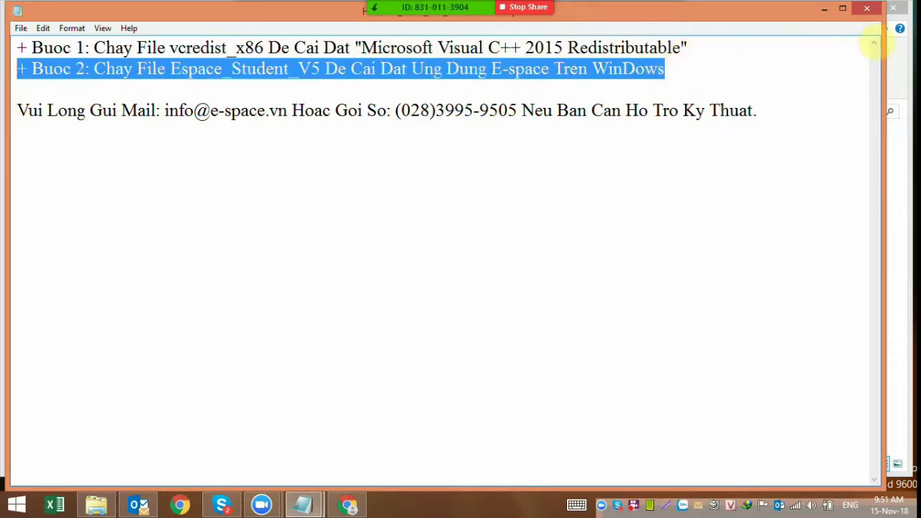
pyautogui.click(867, 8)
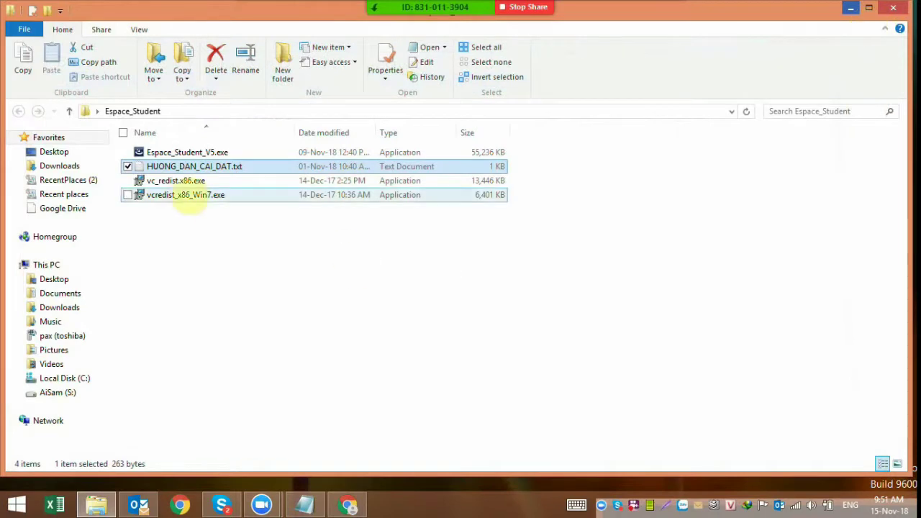
# - Install Visual C++ 2015 Redistributable (x86) 14.0.23026, accepting the license, and close the installer
pyautogui.click(160, 261)
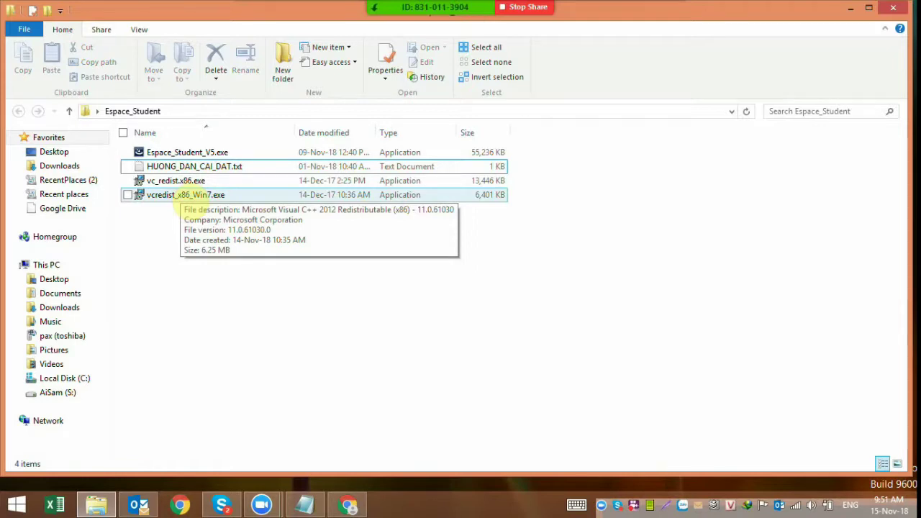
pyautogui.doubleClick(186, 183)
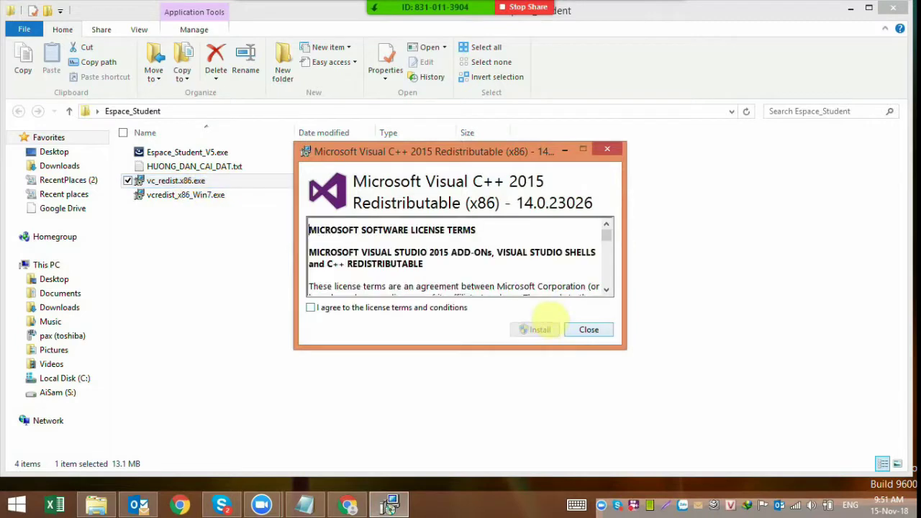
pyautogui.click(312, 308)
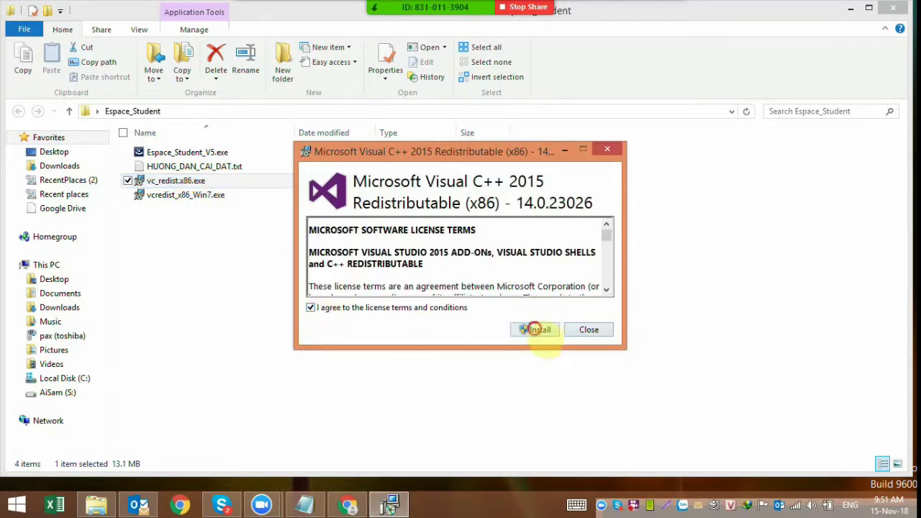
pyautogui.click(538, 329)
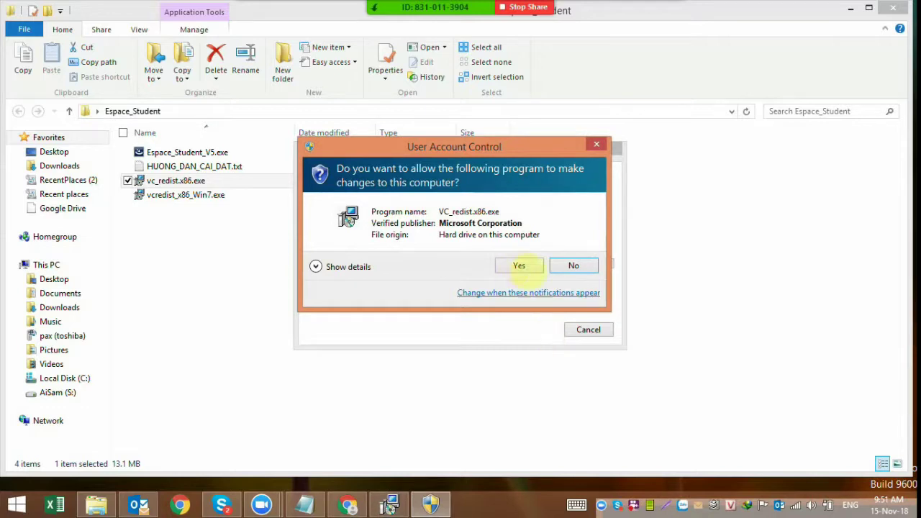
pyautogui.click(521, 265)
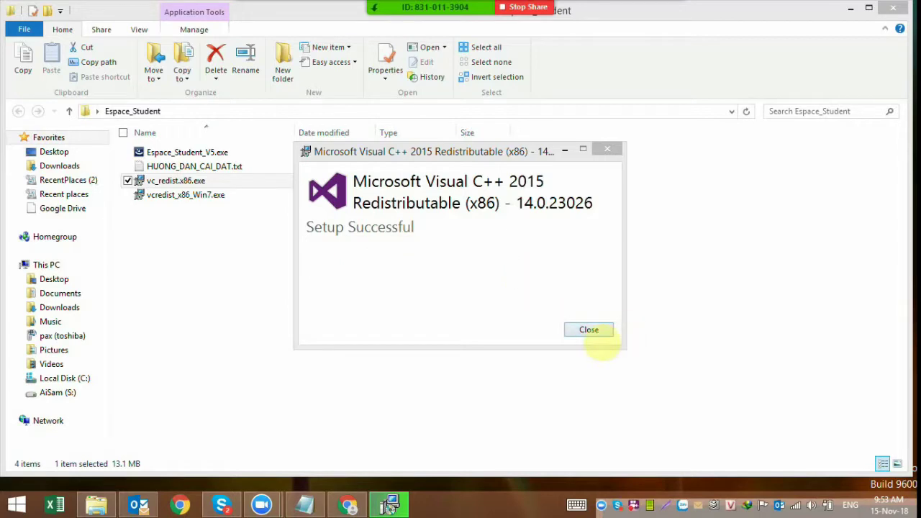
pyautogui.click(589, 330)
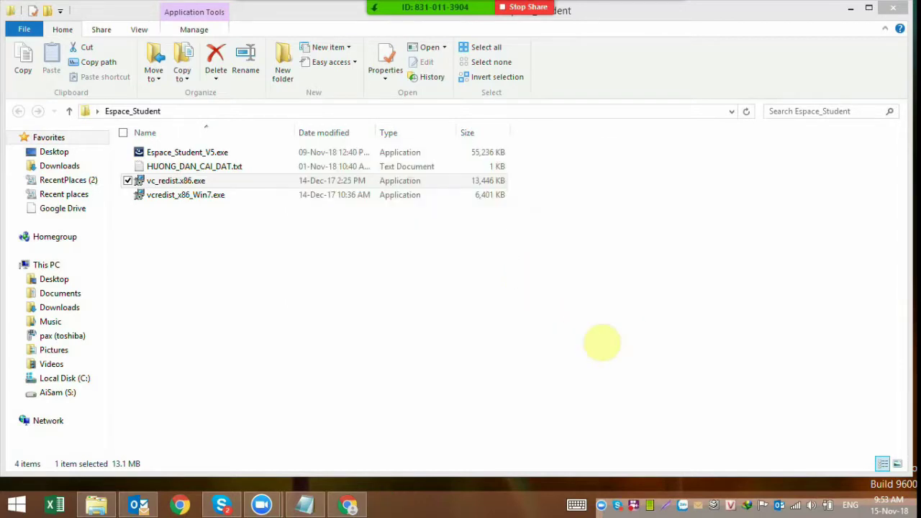
pyautogui.click(186, 152)
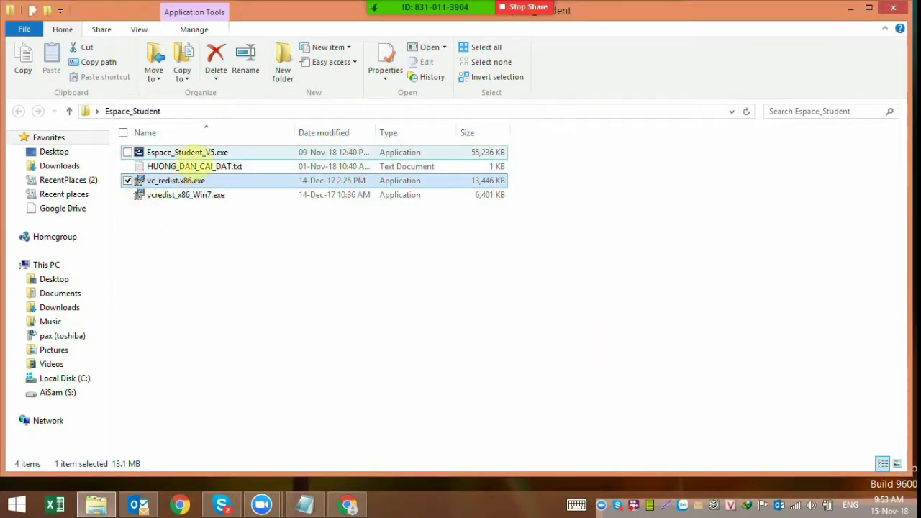
# - Run Espace_Student_V5.exe through the InstallShield Wizard and finish with the program set to launch
pyautogui.doubleClick(195, 152)
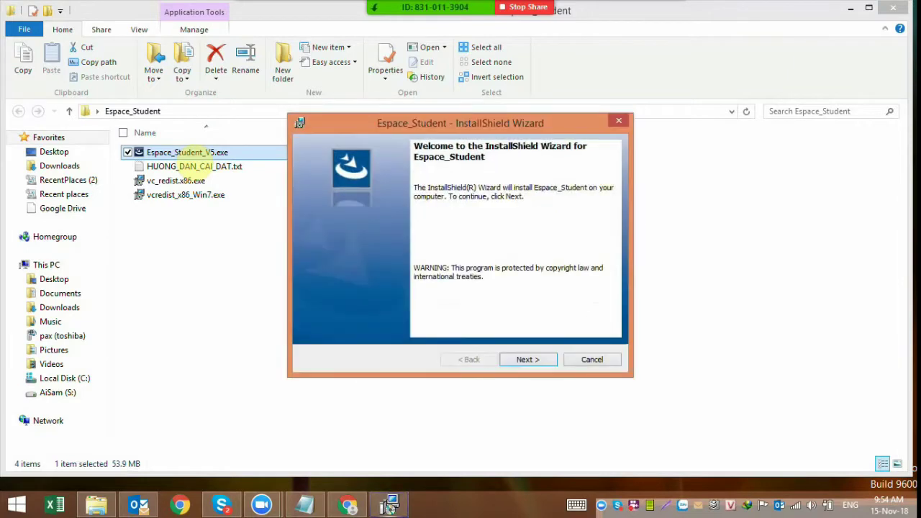
pyautogui.click(527, 359)
pyautogui.click(528, 359)
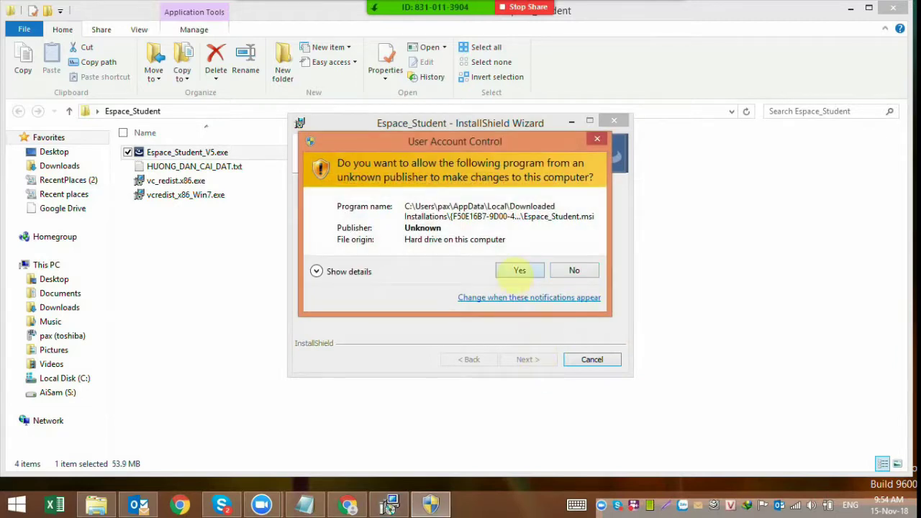
pyautogui.click(520, 271)
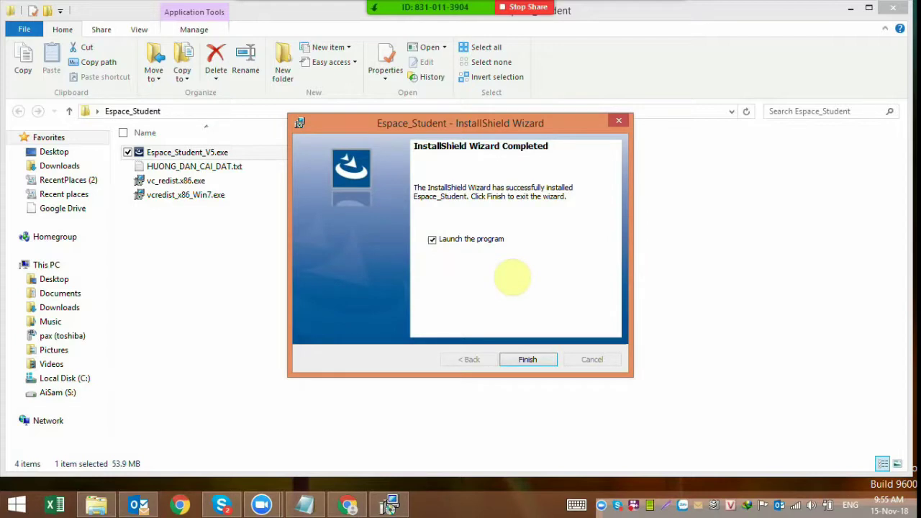
pyautogui.click(521, 360)
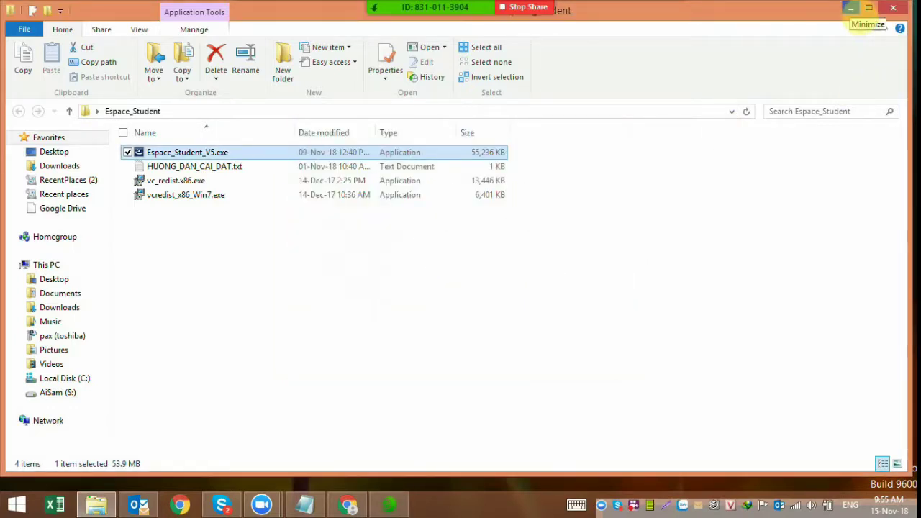
# - Enter the account e-mail on the E-space login screen and submit the login
pyautogui.click(850, 8)
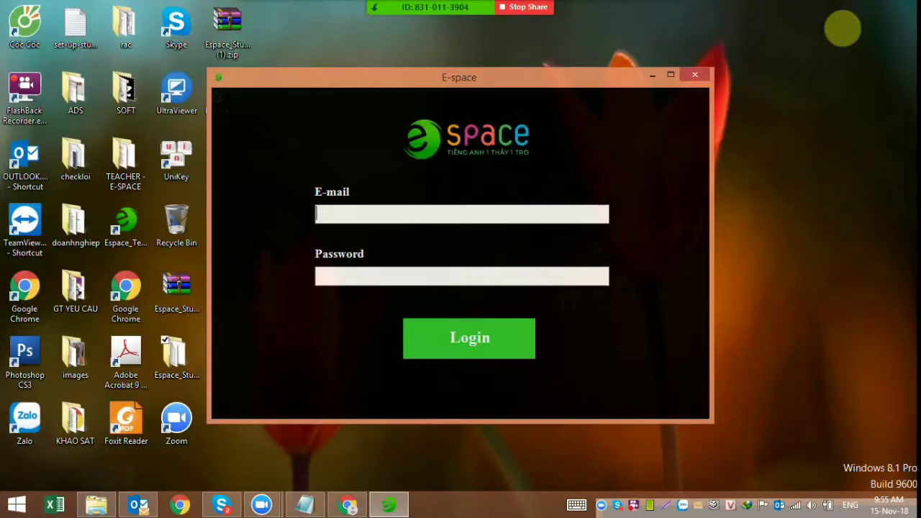
pyautogui.click(331, 212)
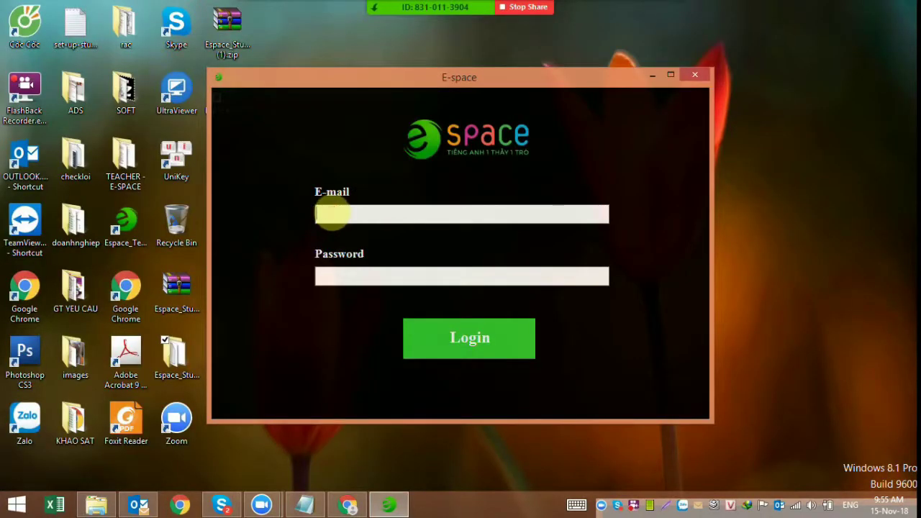
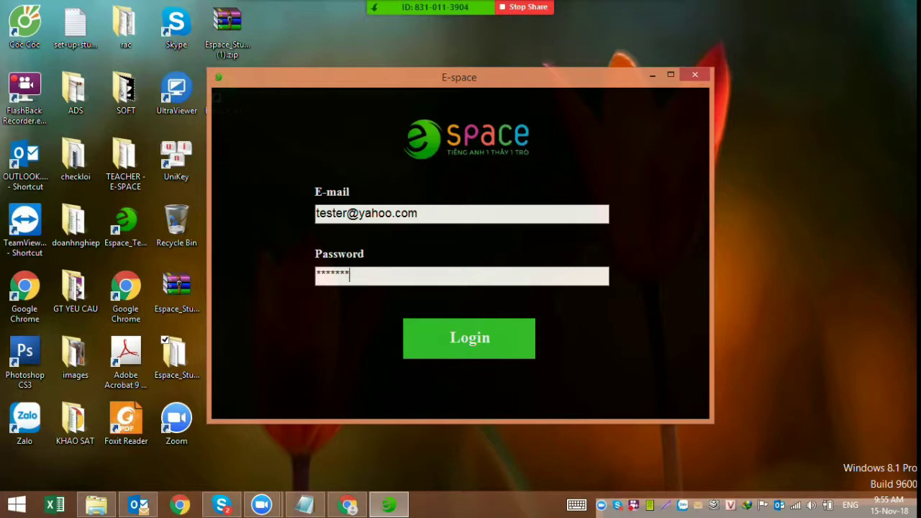
pyautogui.click(472, 347)
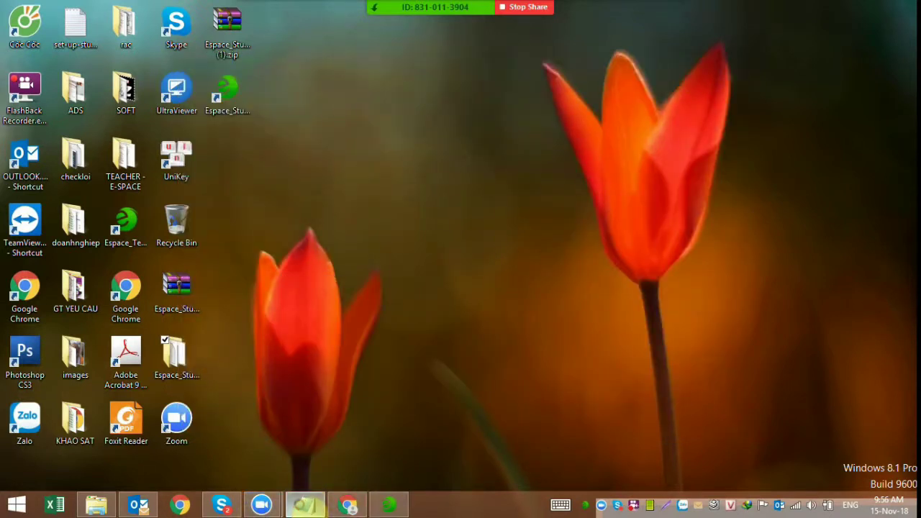
pyautogui.click(308, 506)
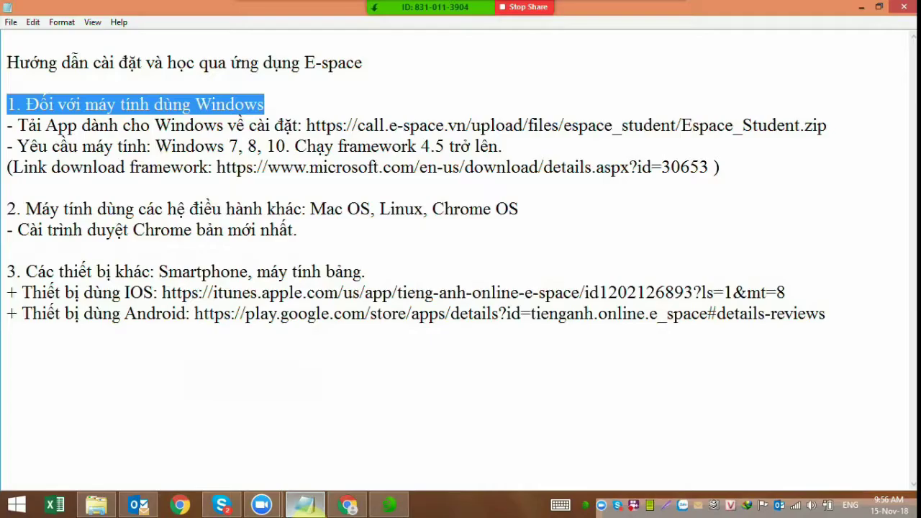
pyautogui.click(74, 195)
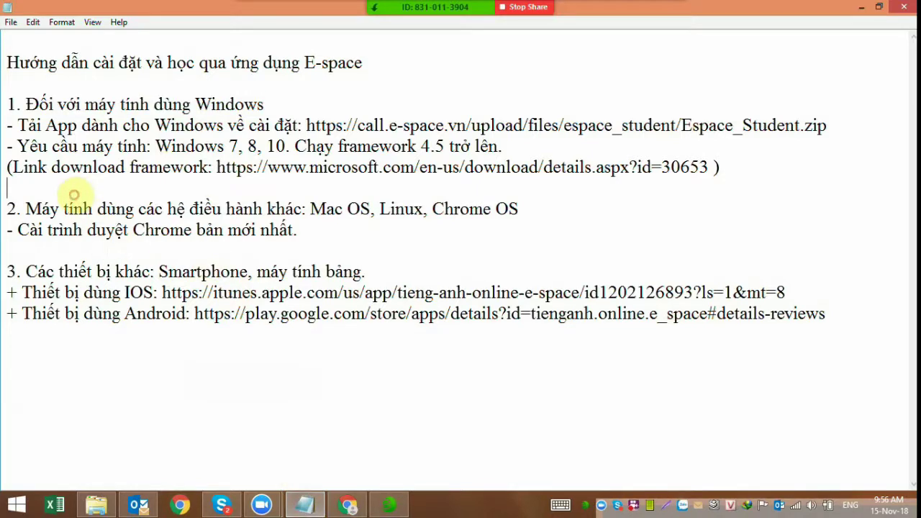
pyautogui.moveTo(27, 272); pyautogui.dragTo(363, 272)
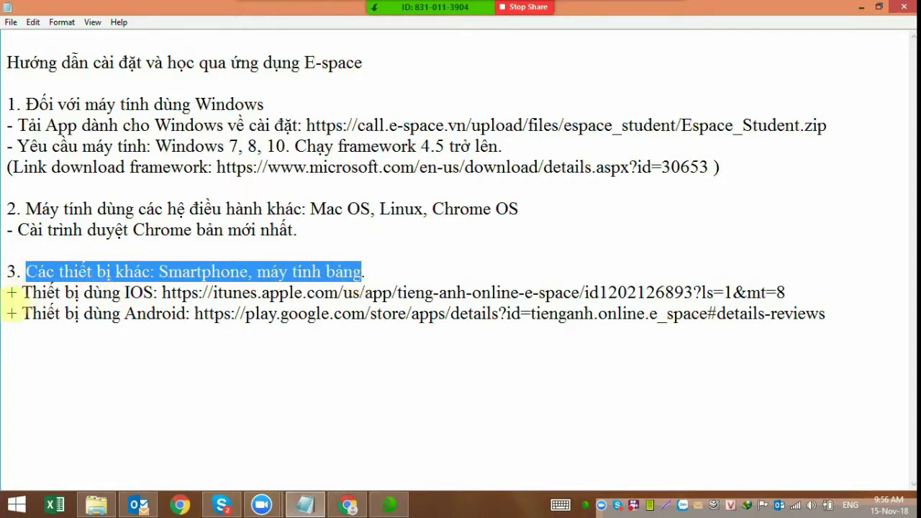
pyautogui.moveTo(7, 293); pyautogui.dragTo(177, 294)
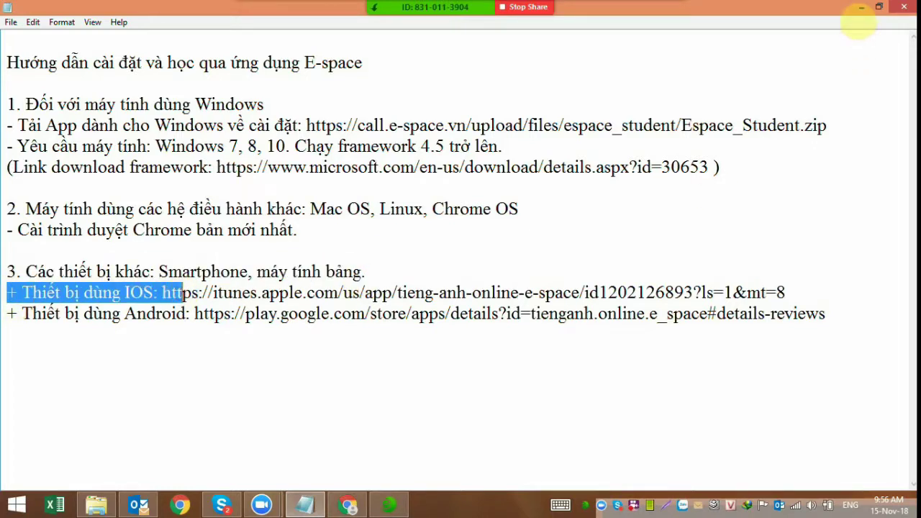
pyautogui.click(861, 7)
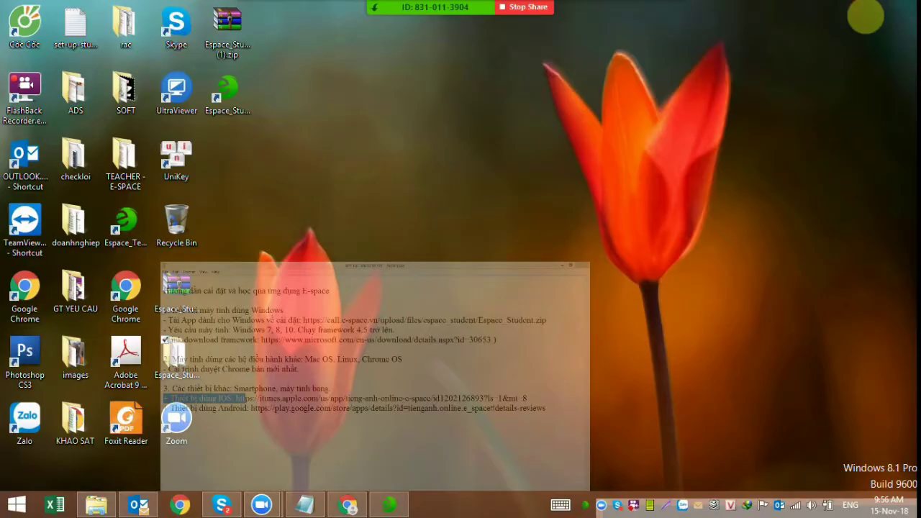